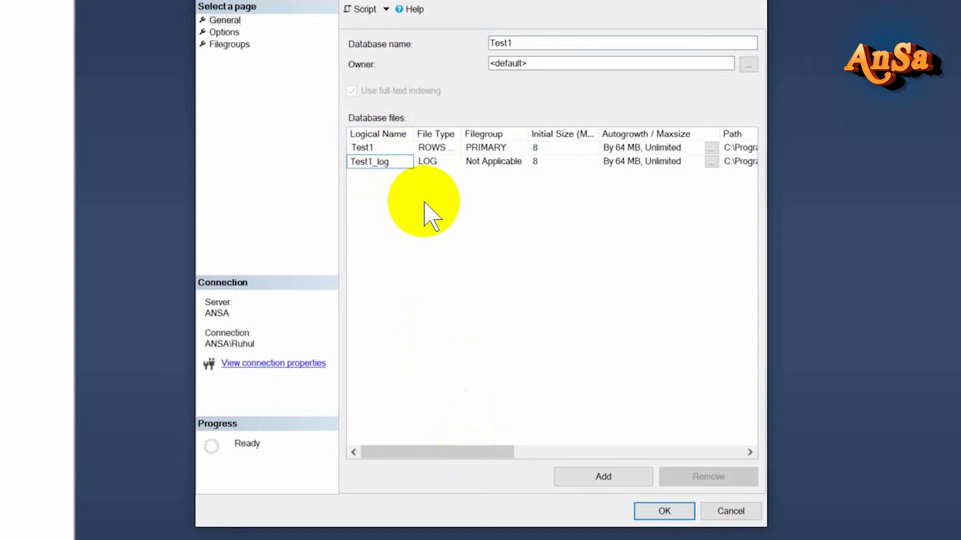
Review the storage paths of the Test1 database files and the folder chosen for the log file.
drag(484, 452, 615, 452)
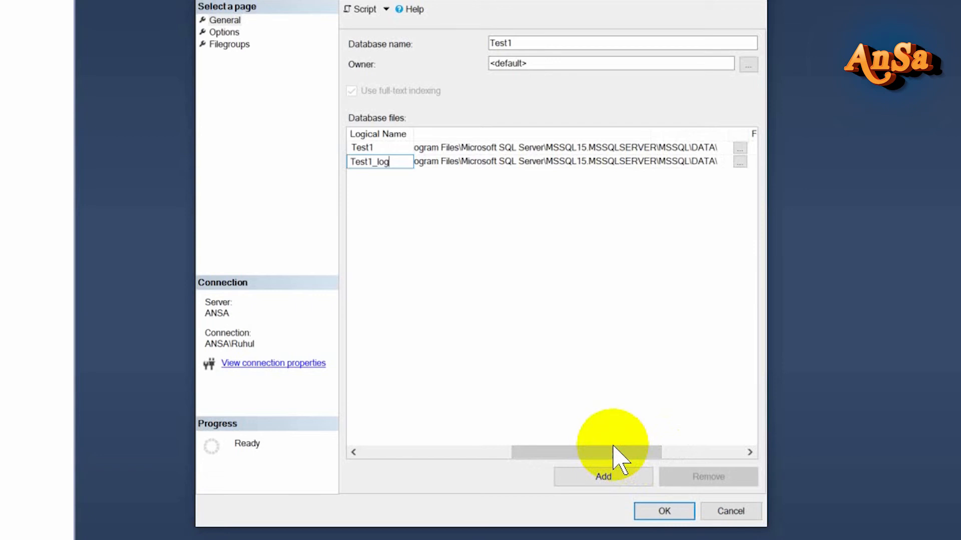
mouse_move(613, 448)
mouse_down()
mouse_move(645, 453)
mouse_move(586, 445)
mouse_move(595, 444)
mouse_up()
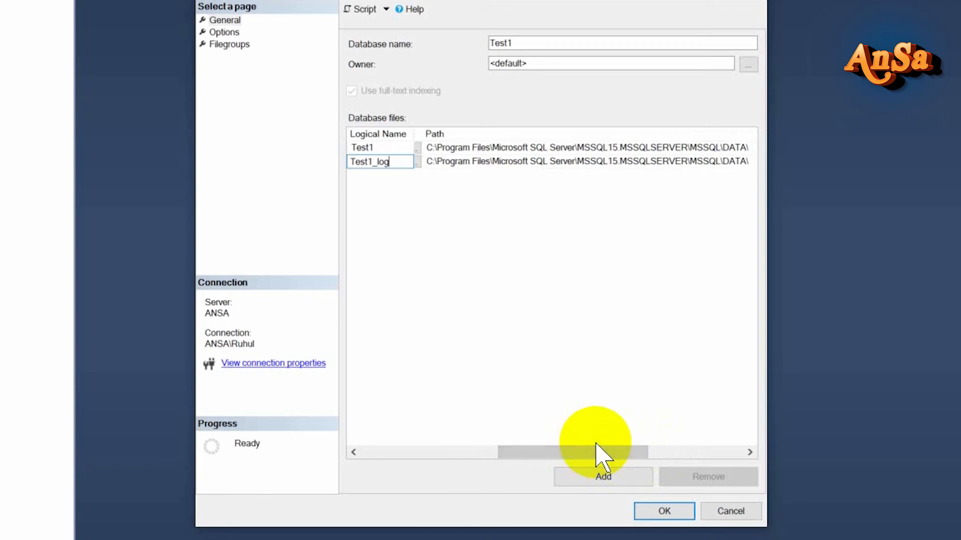
drag(615, 449, 654, 444)
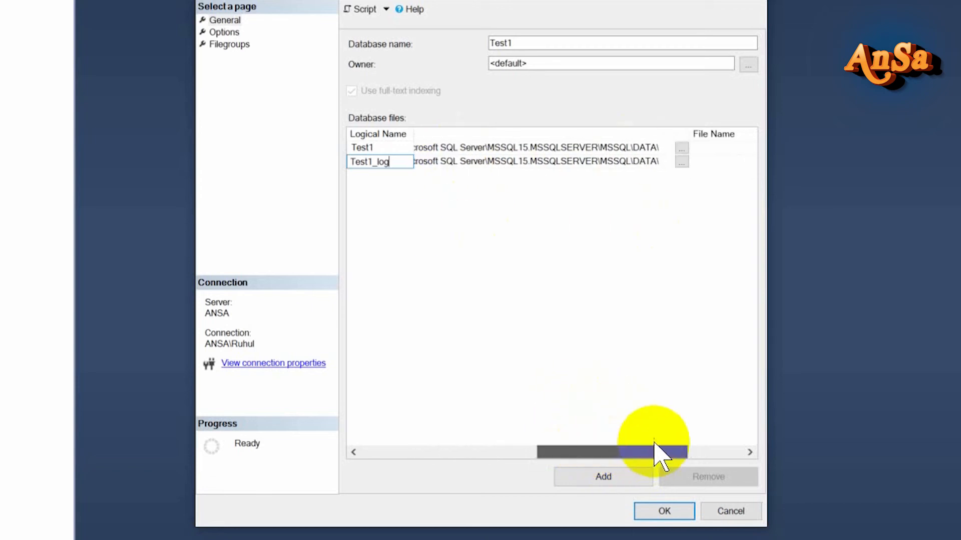
click(682, 161)
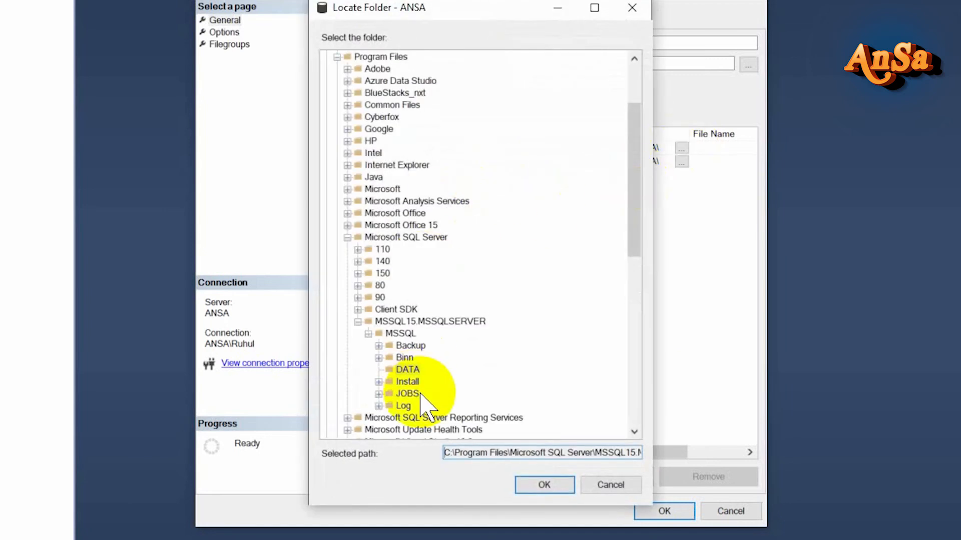
click(606, 485)
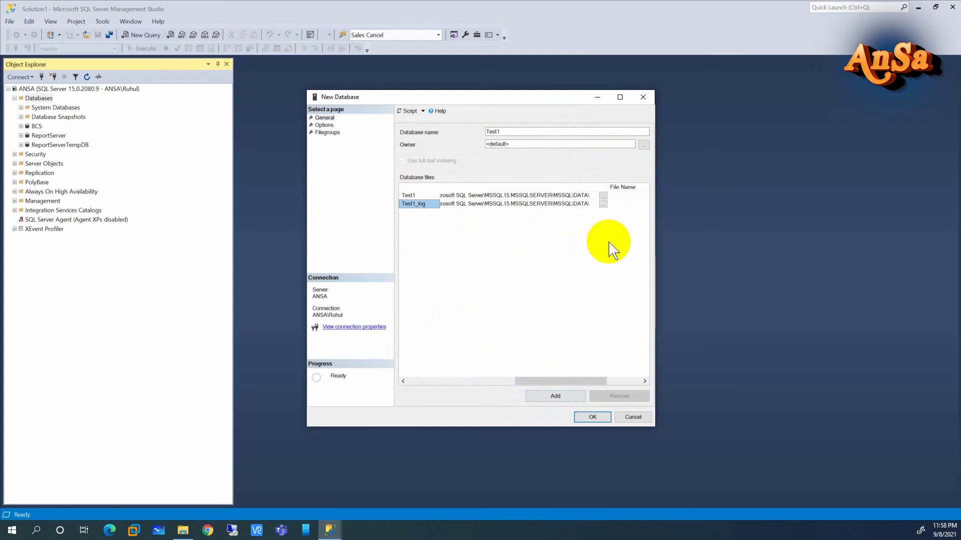
Review the available recovery models and compatibility levels for the new database.
click(324, 125)
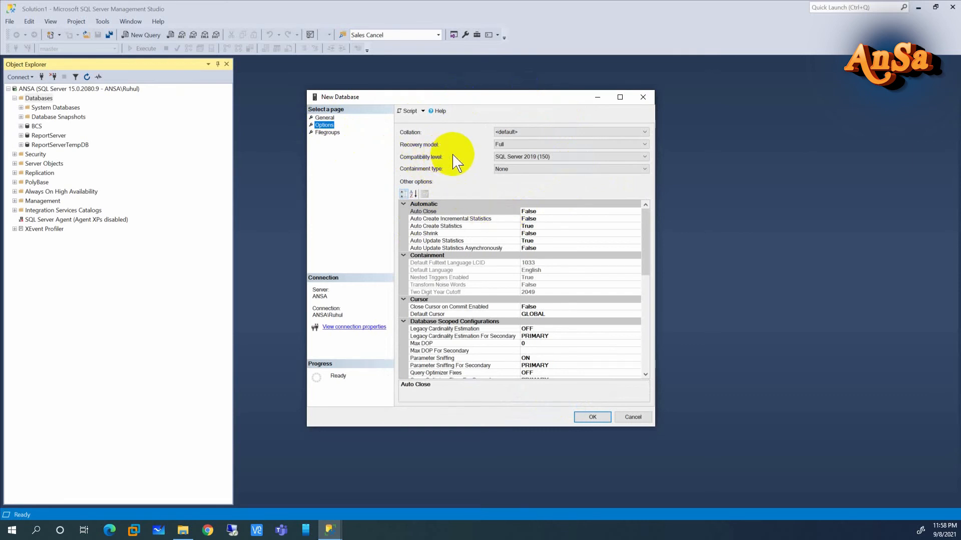
click(547, 145)
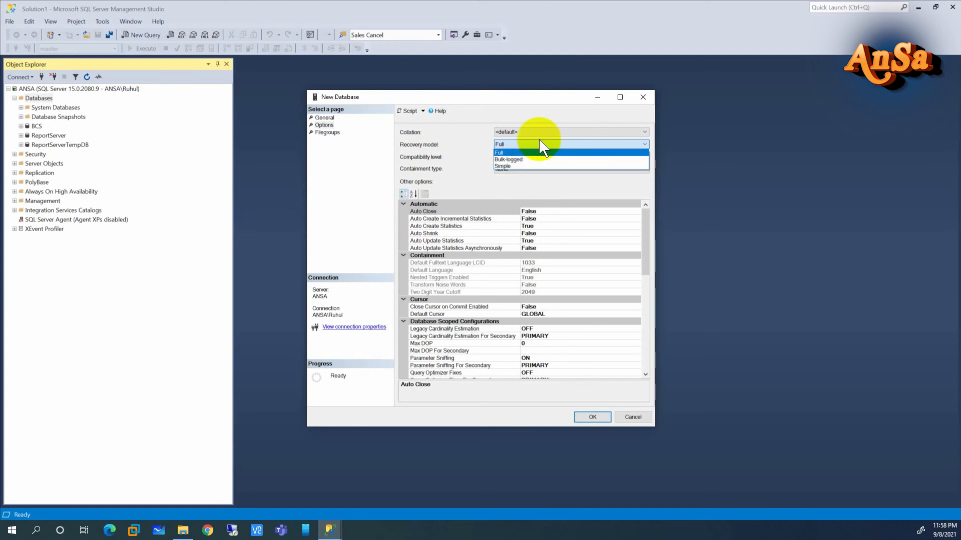
click(430, 145)
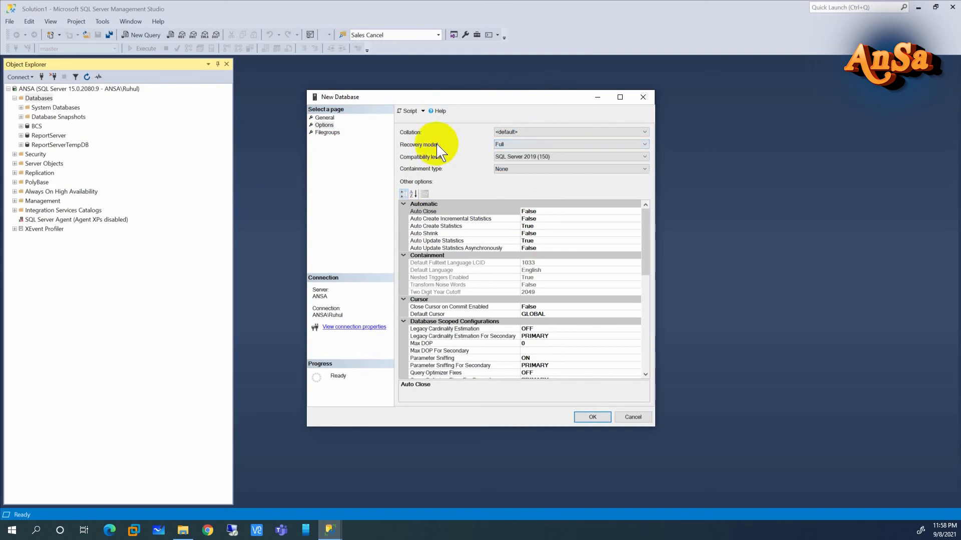
click(554, 156)
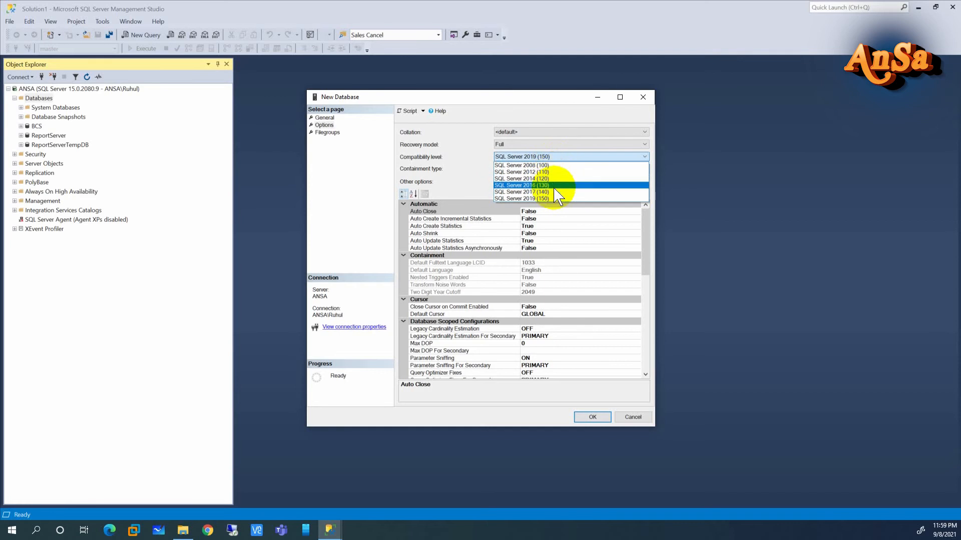
click(451, 167)
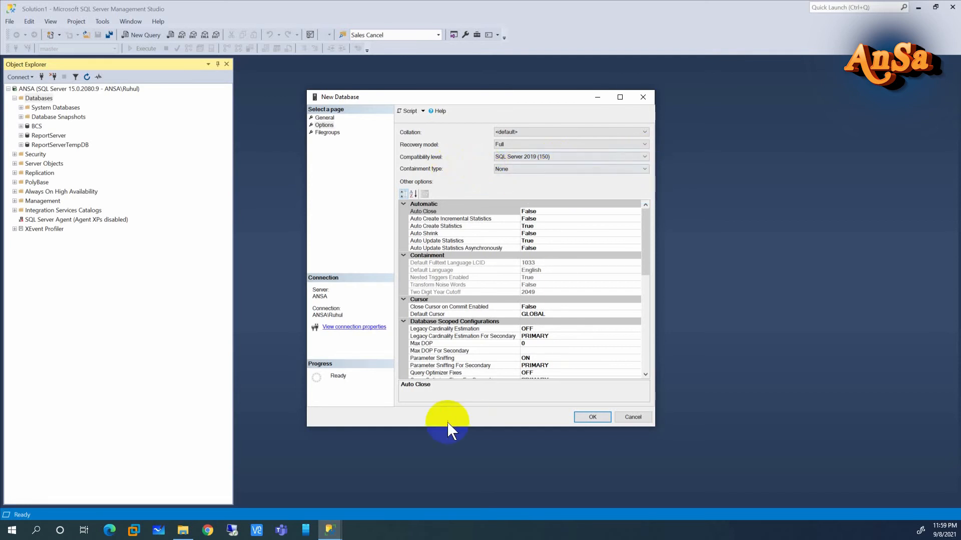
Check the filegroup settings and create the Test1 database with the default options.
click(328, 132)
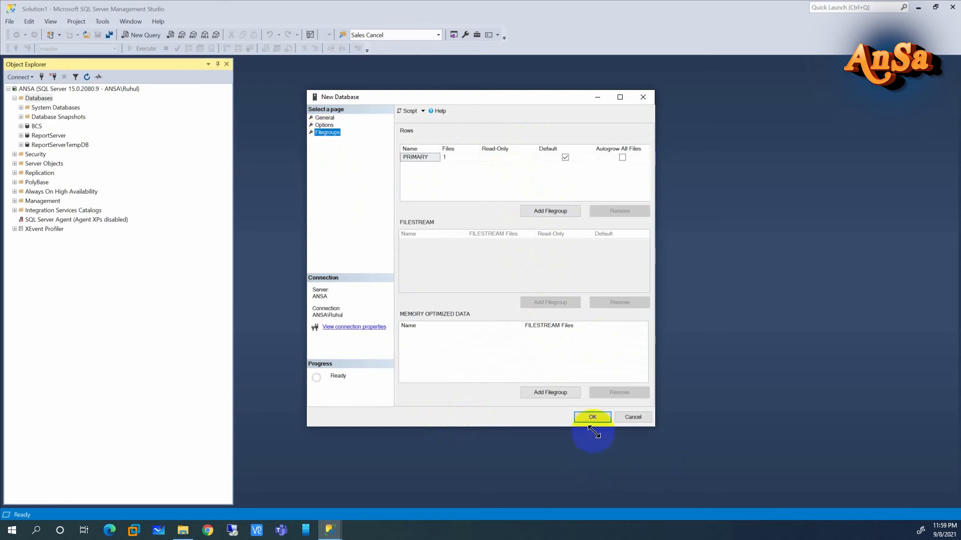
click(592, 417)
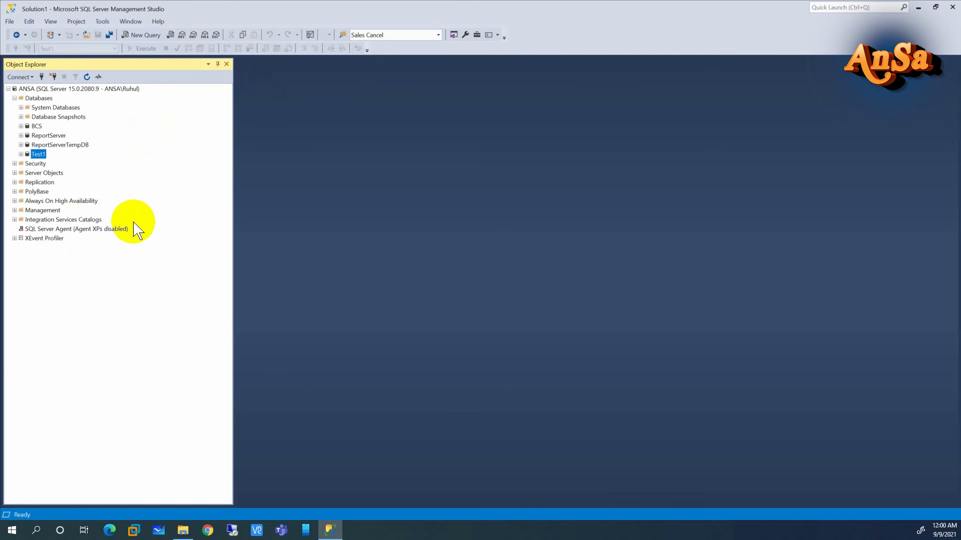
Write the statement CREATE DATABASE Test2 in a new query and execute it.
click(145, 35)
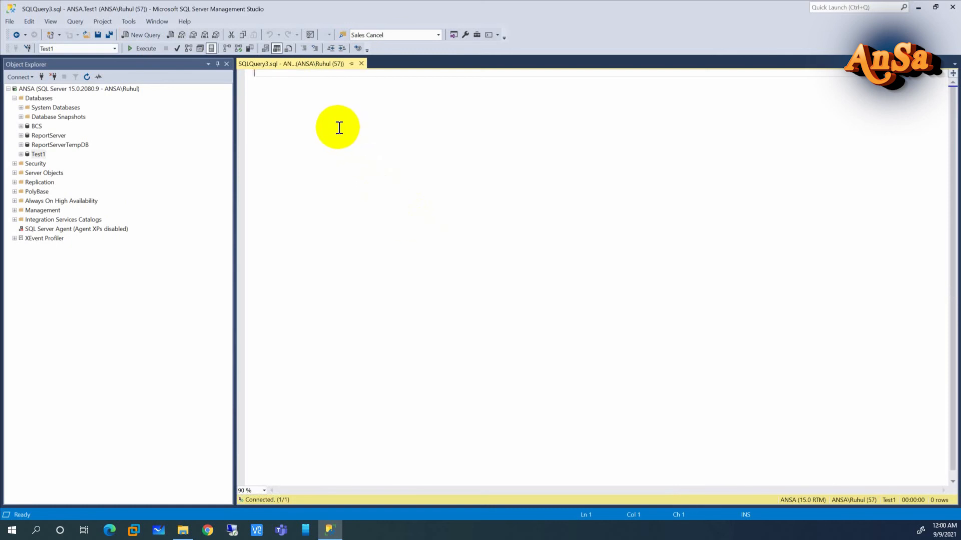
text(CR)
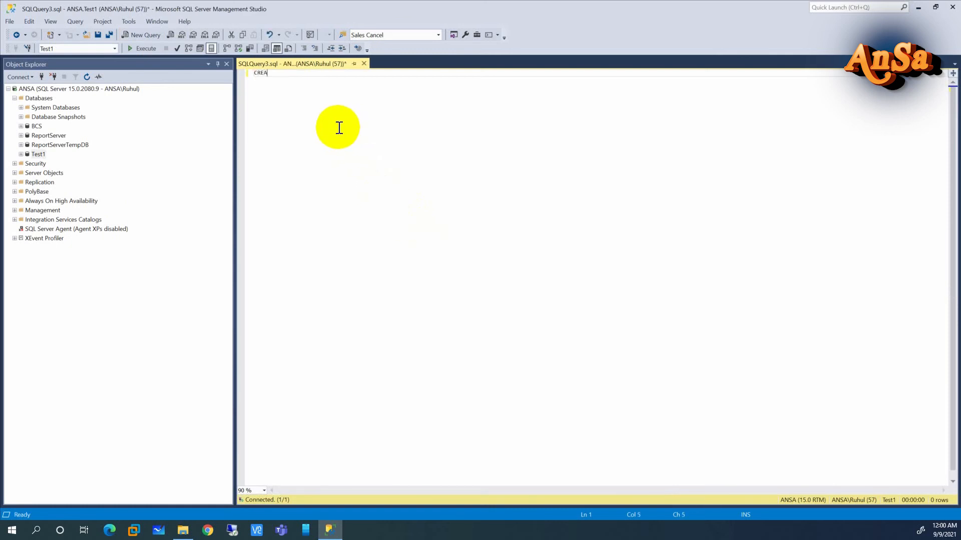
text(EATE DATABASE Test2)
click(144, 48)
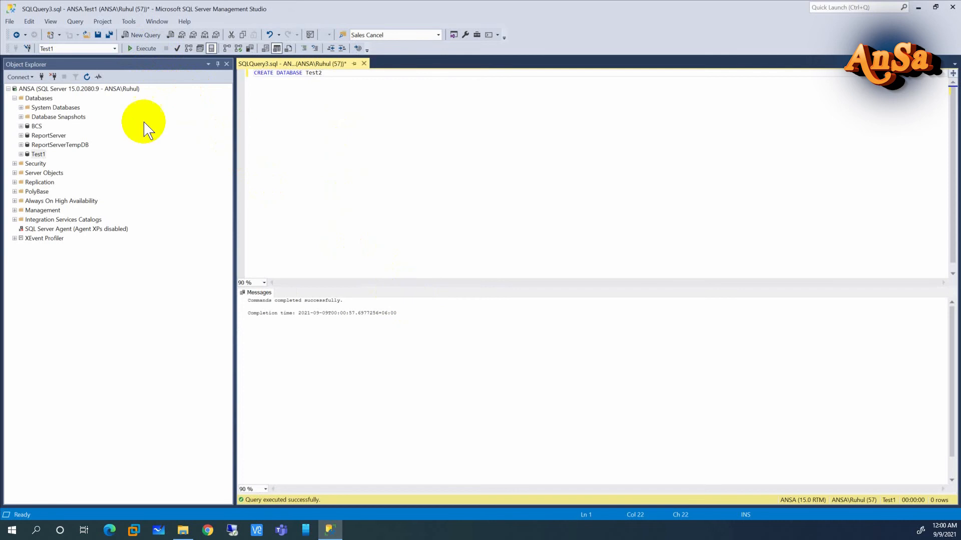
Refresh the server's Databases list and select the Test2 database.
right_click(36, 100)
click(76, 206)
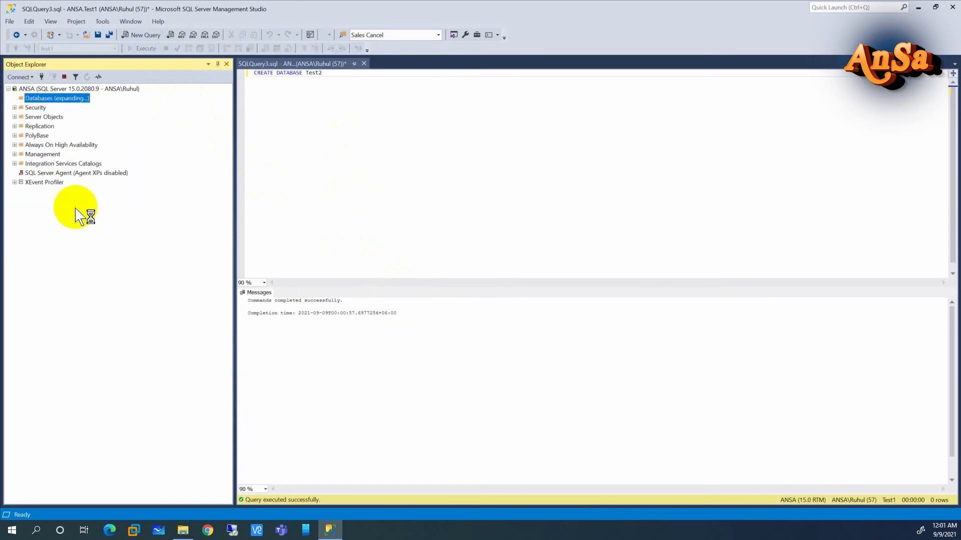
click(39, 164)
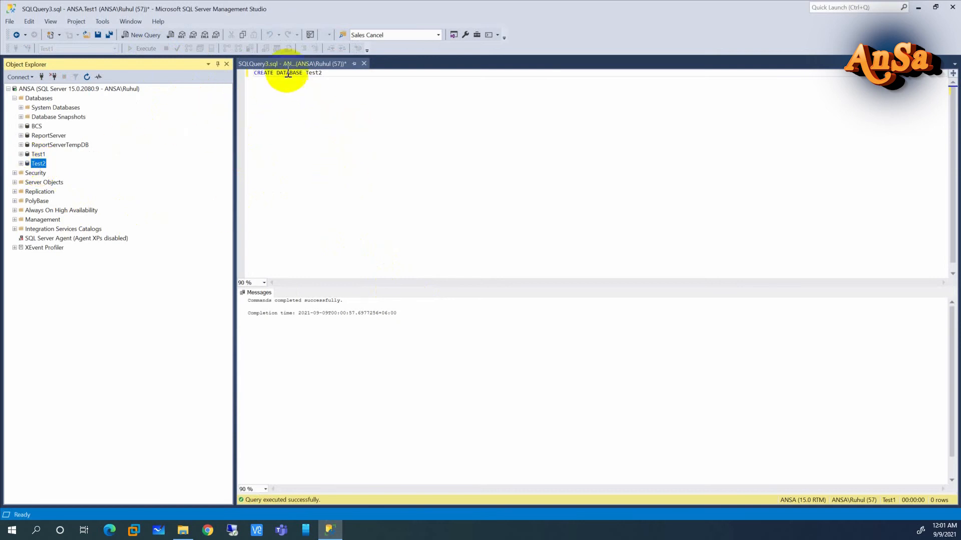
Change the statement to DROP DATABASE Test2, execute it, and refresh the Databases list.
double_click(258, 73)
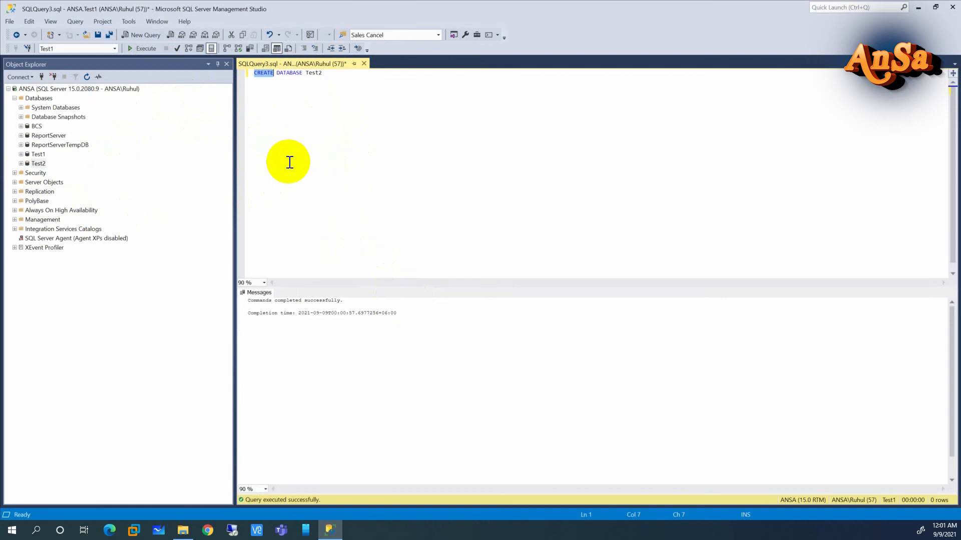
text(DROP)
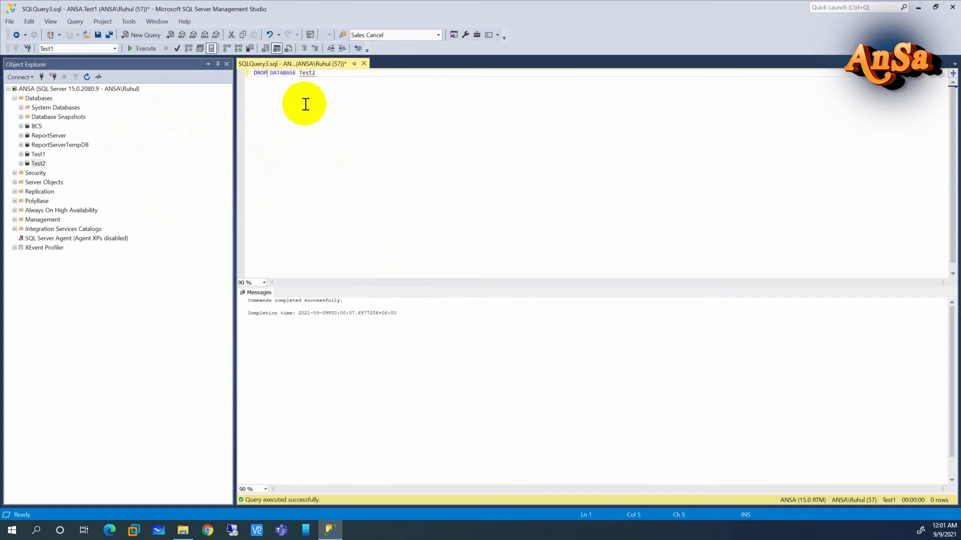
click(144, 49)
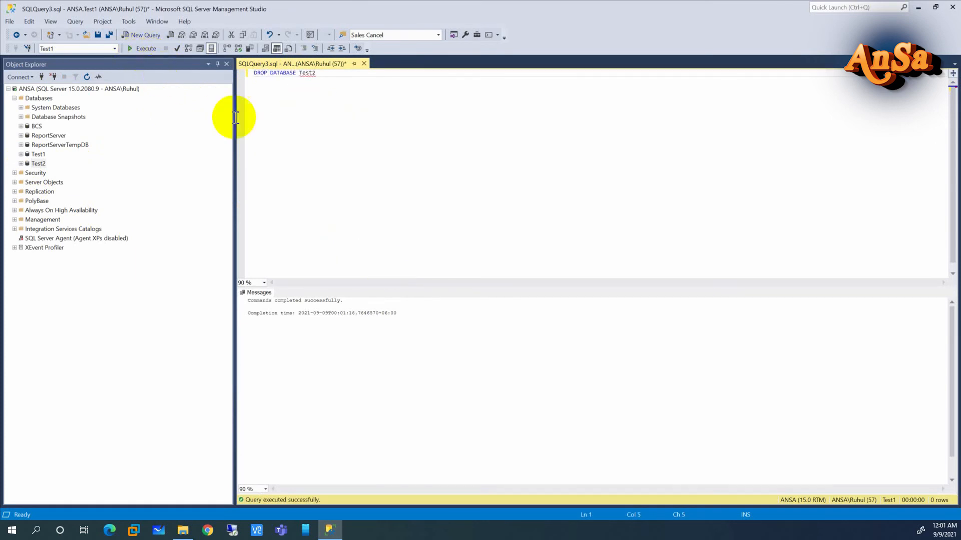
right_click(38, 98)
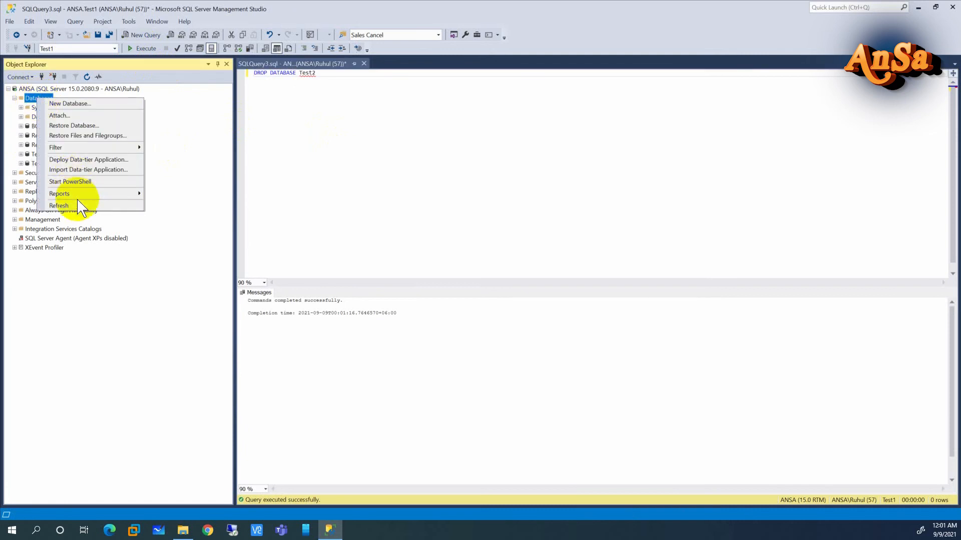
click(59, 206)
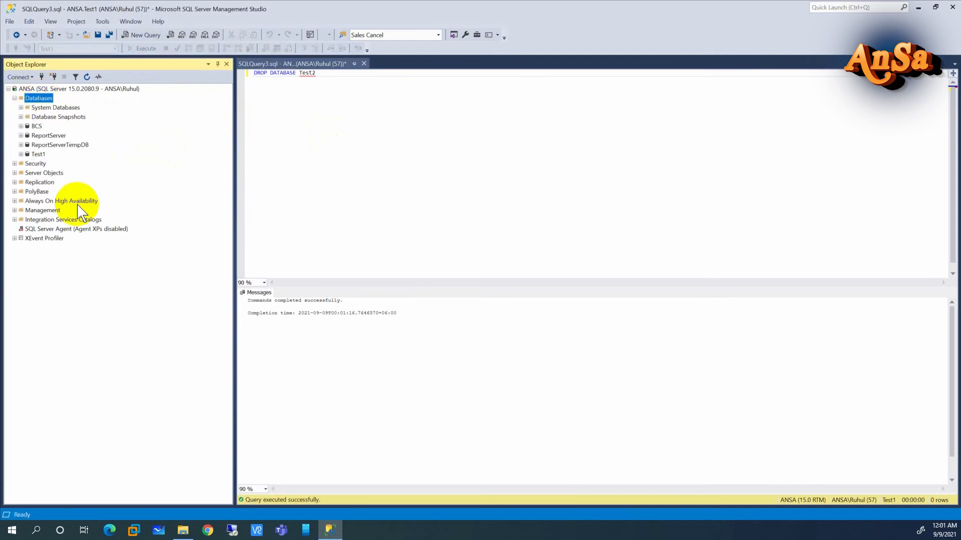
Delete the Test1 database with its backup and restore history, closing existing connections.
right_click(36, 155)
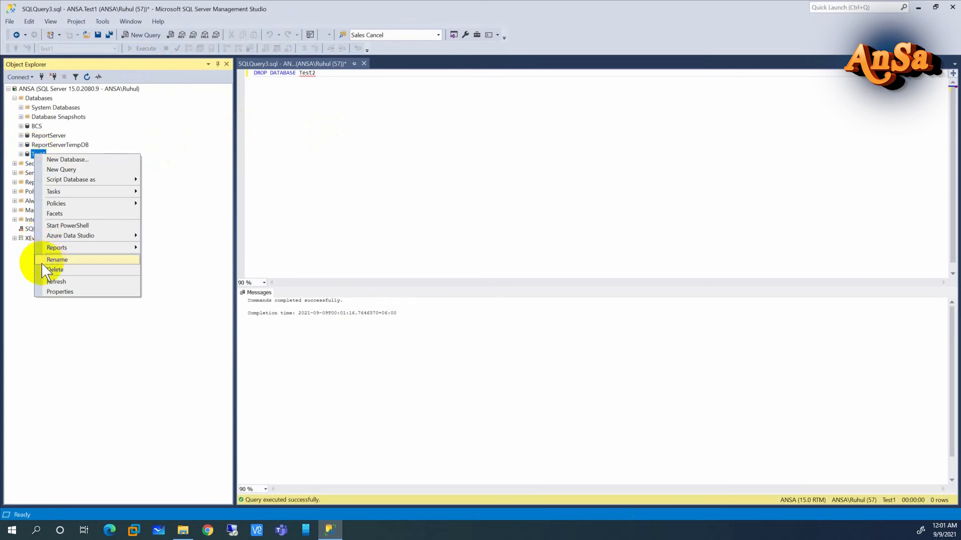
click(58, 271)
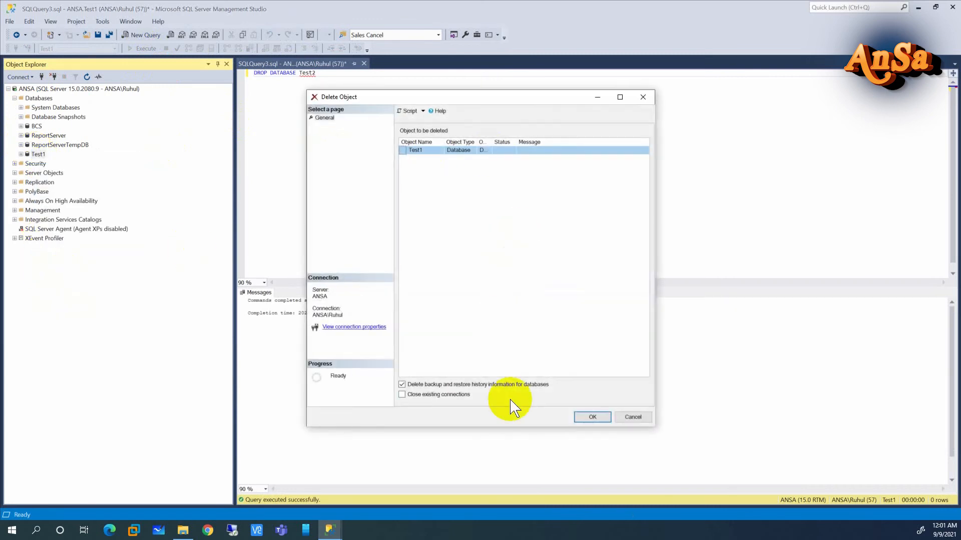
click(401, 395)
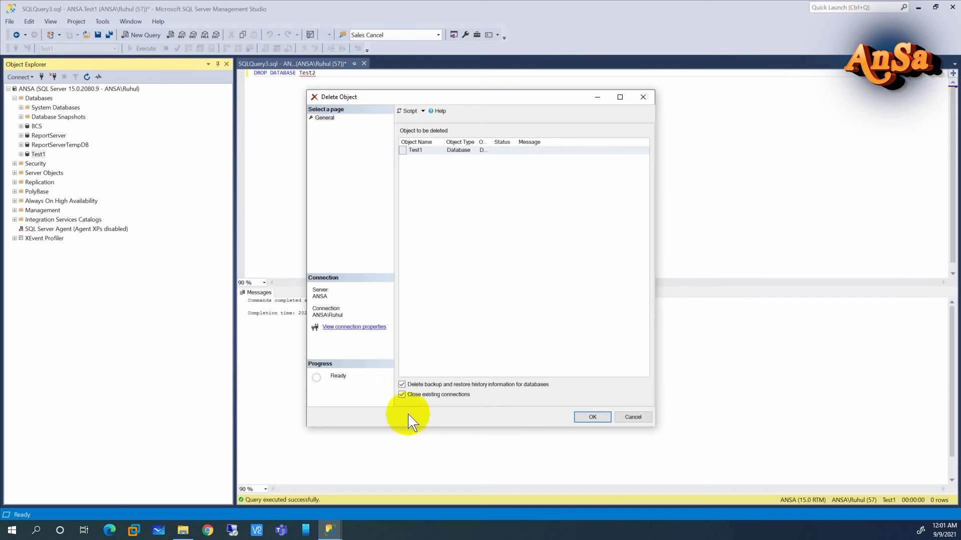
click(402, 395)
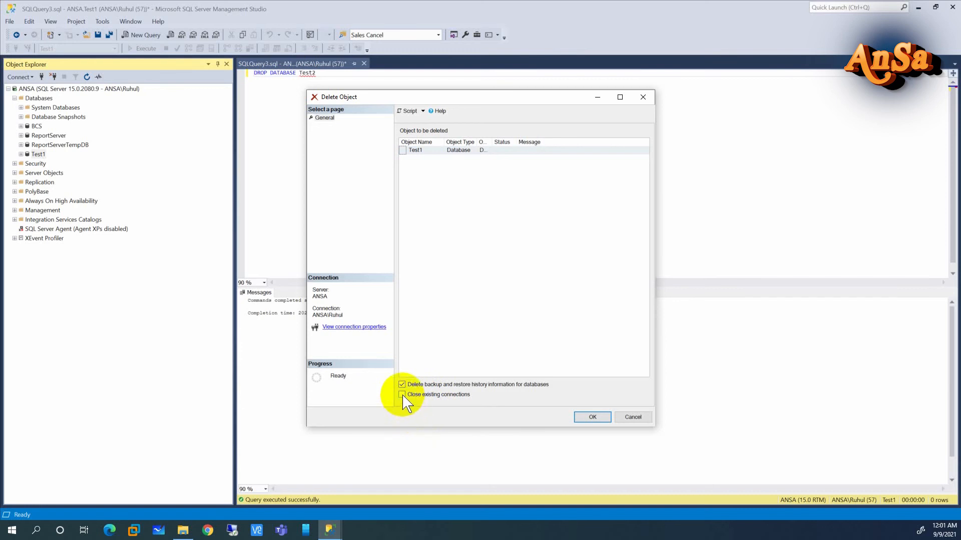
click(403, 395)
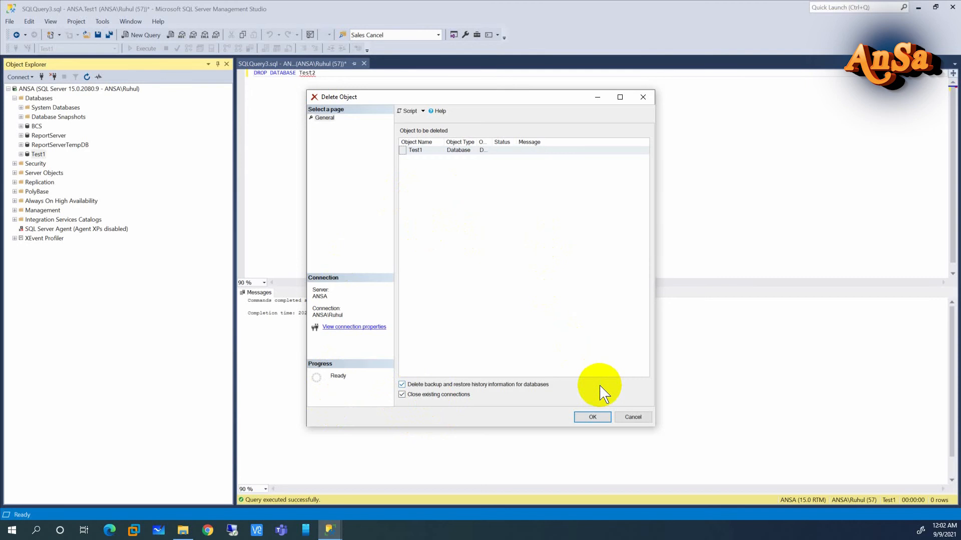
click(595, 417)
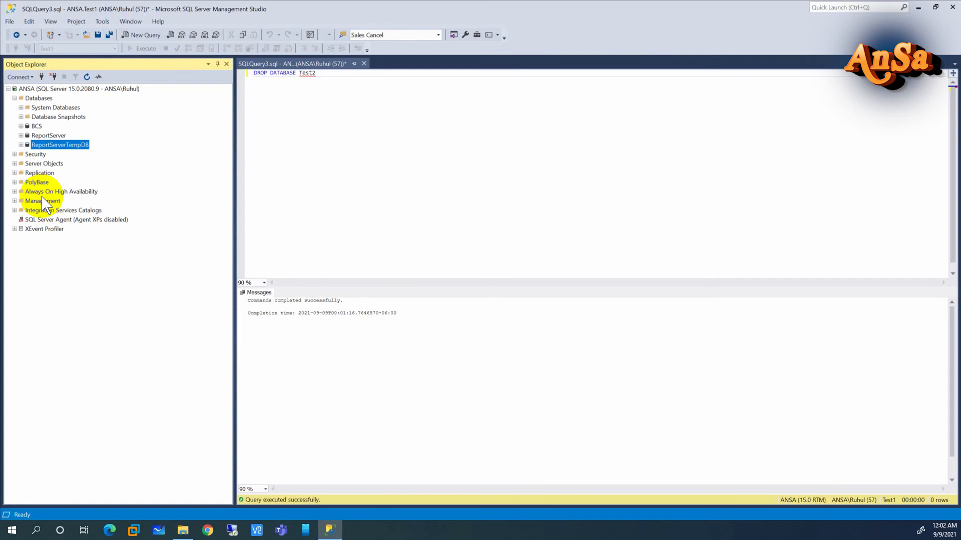
Start a database restore with Device as the backup source.
right_click(39, 99)
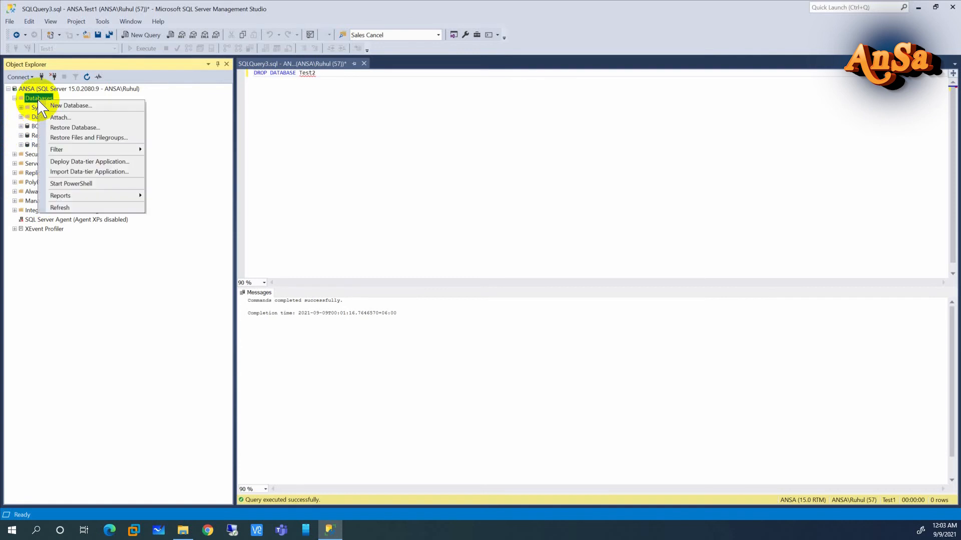
click(96, 128)
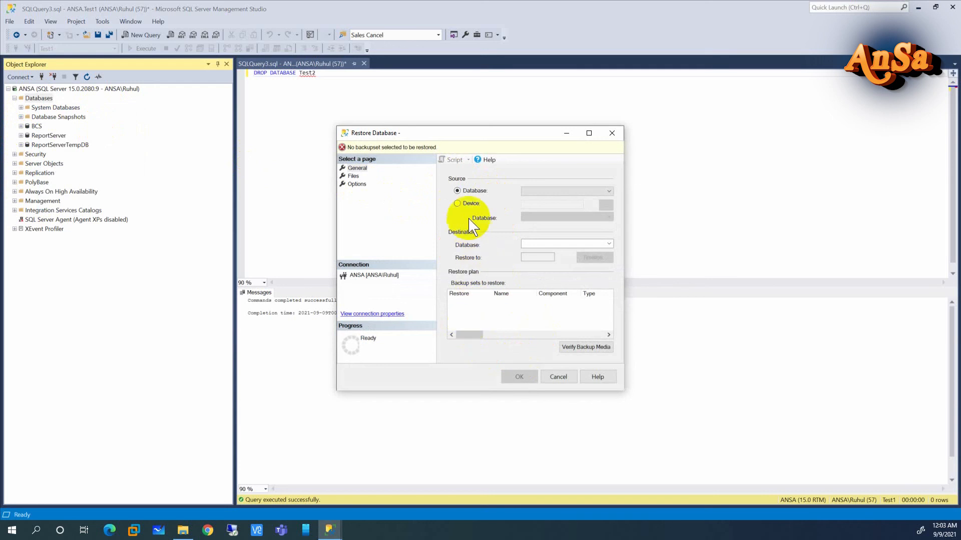
click(457, 204)
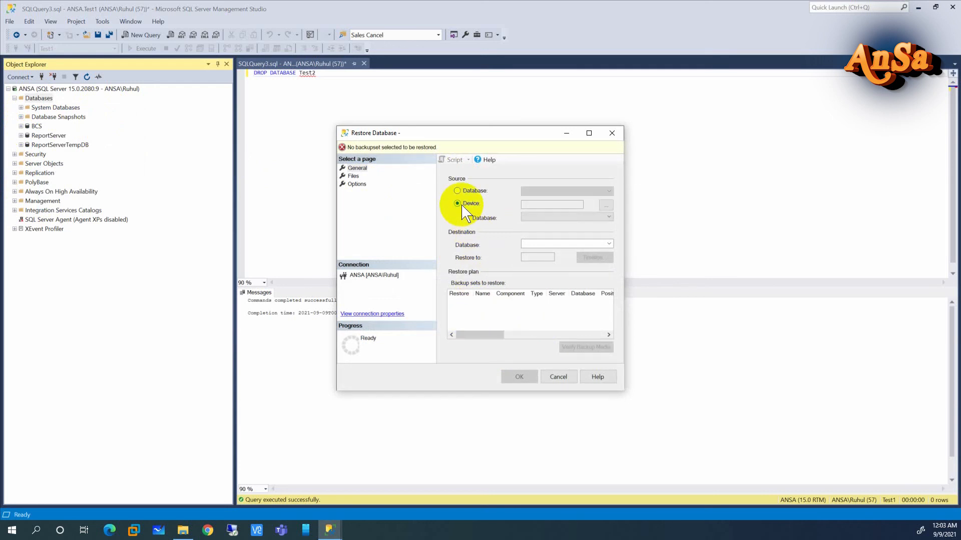
Add AdventureWorks2019.bak from the MSSQL Backup folder as the backup media file for the restore.
click(606, 205)
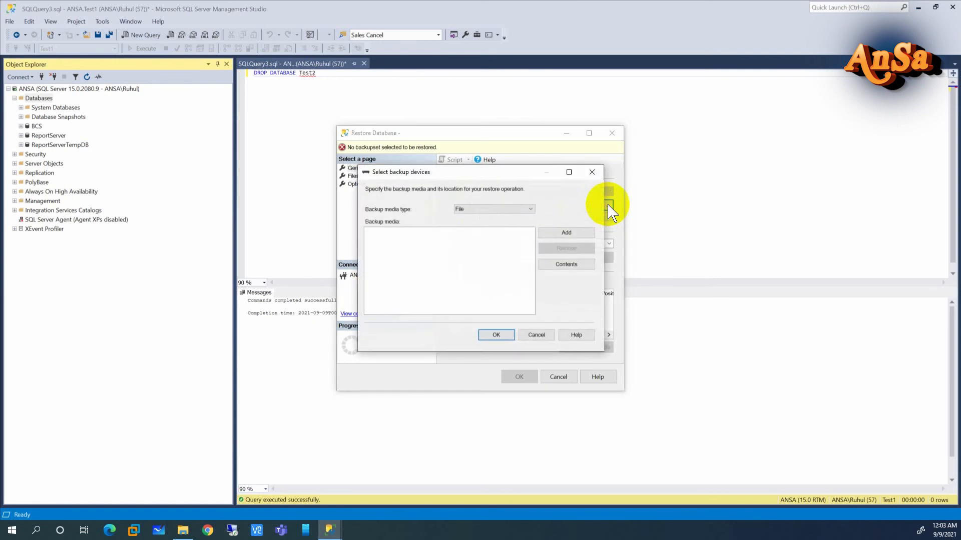
click(561, 232)
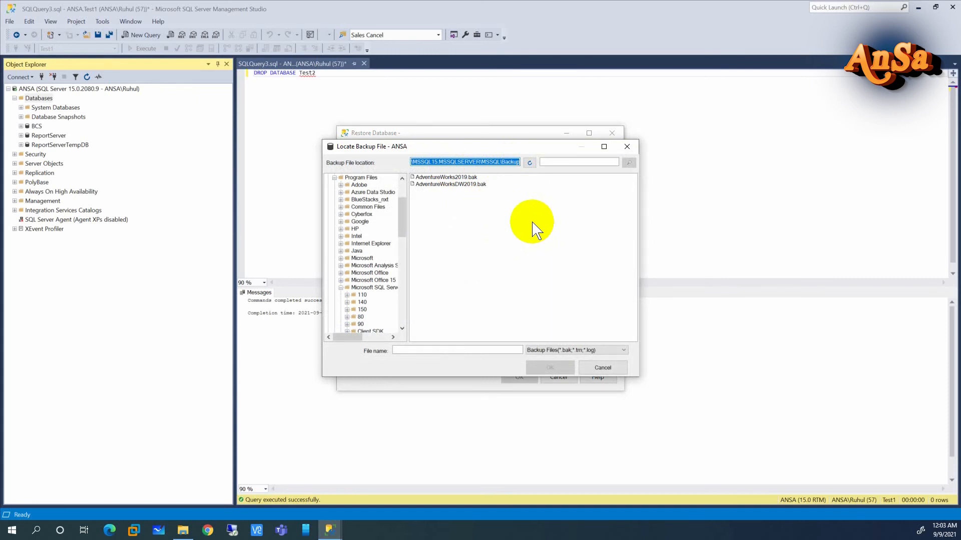
drag(401, 215, 398, 318)
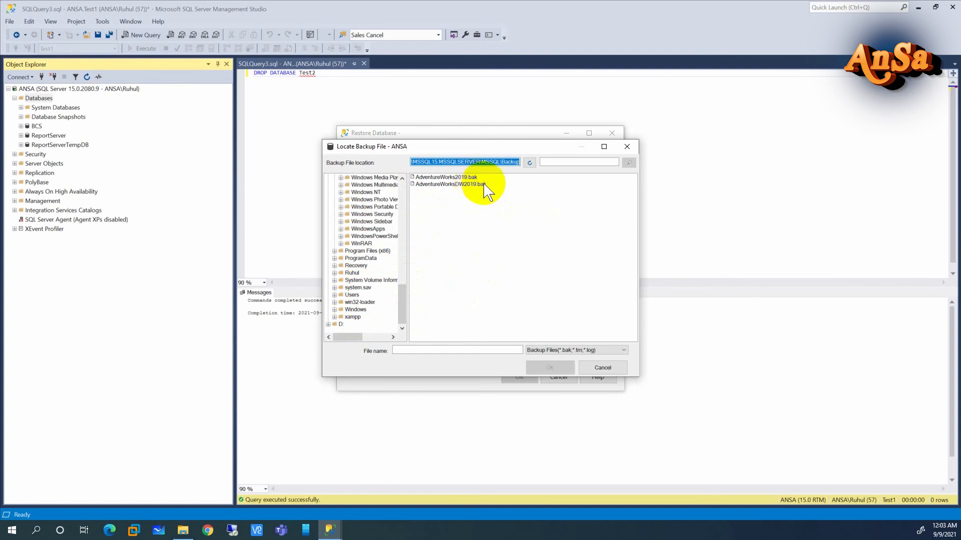
click(464, 177)
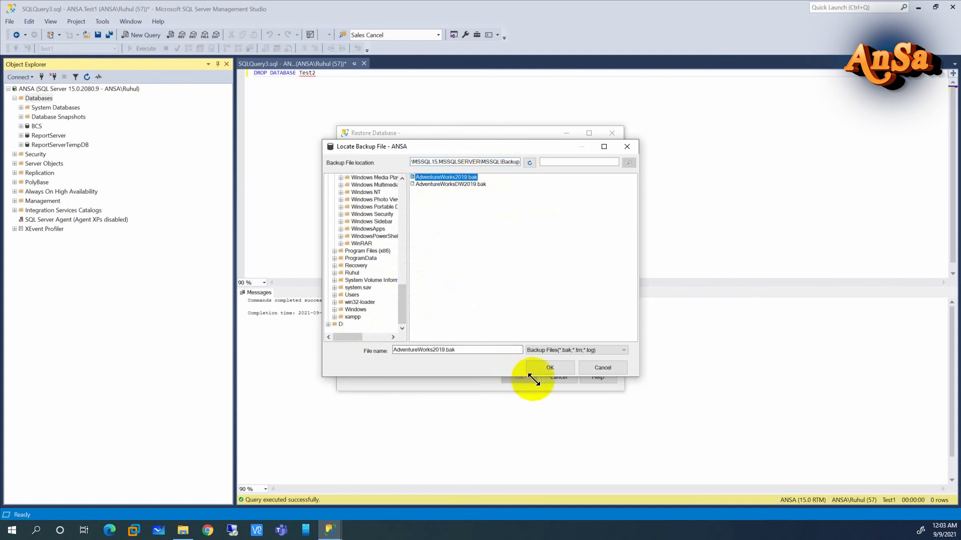
click(556, 368)
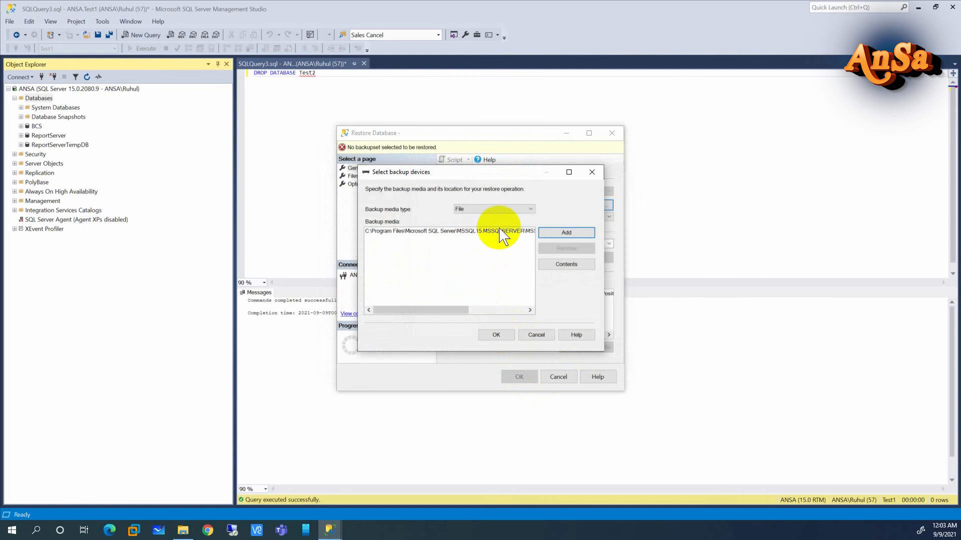
click(507, 338)
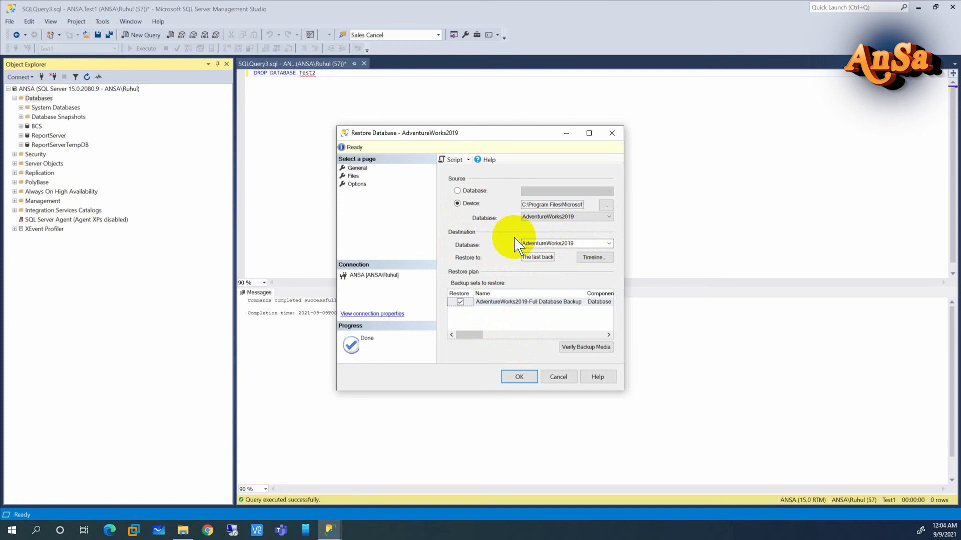
Examine the restore file paths and browse the possible restore locations for the AdventureWorks2019 Rows Data file.
click(353, 176)
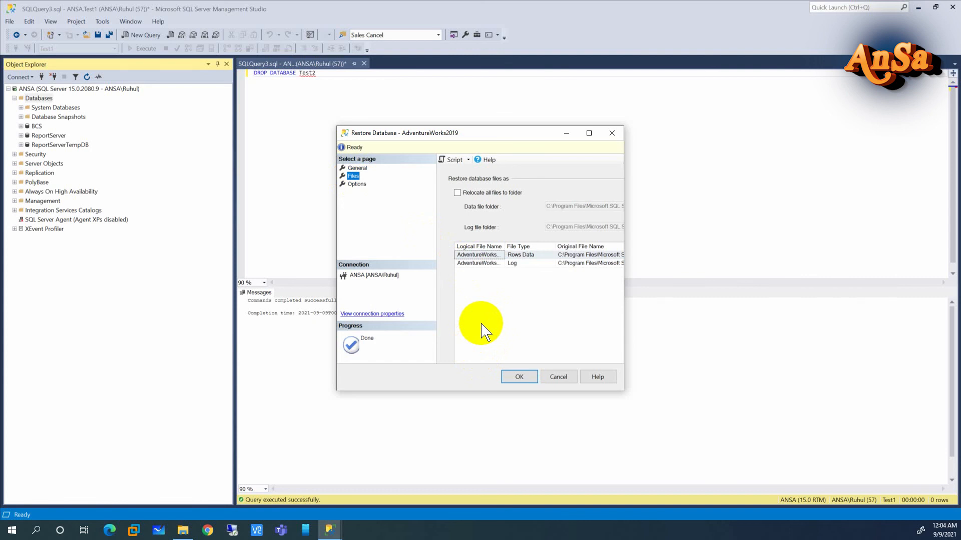
click(575, 254)
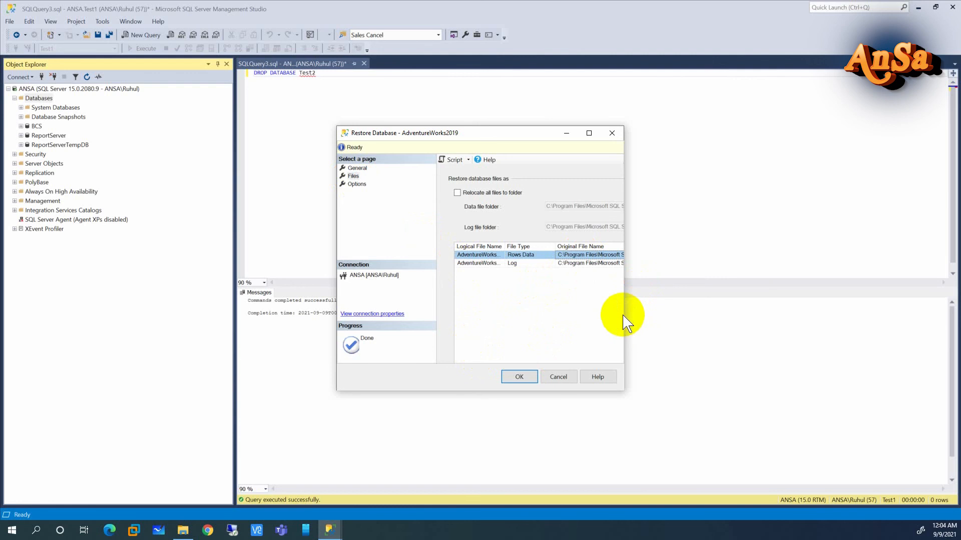
drag(624, 315, 813, 318)
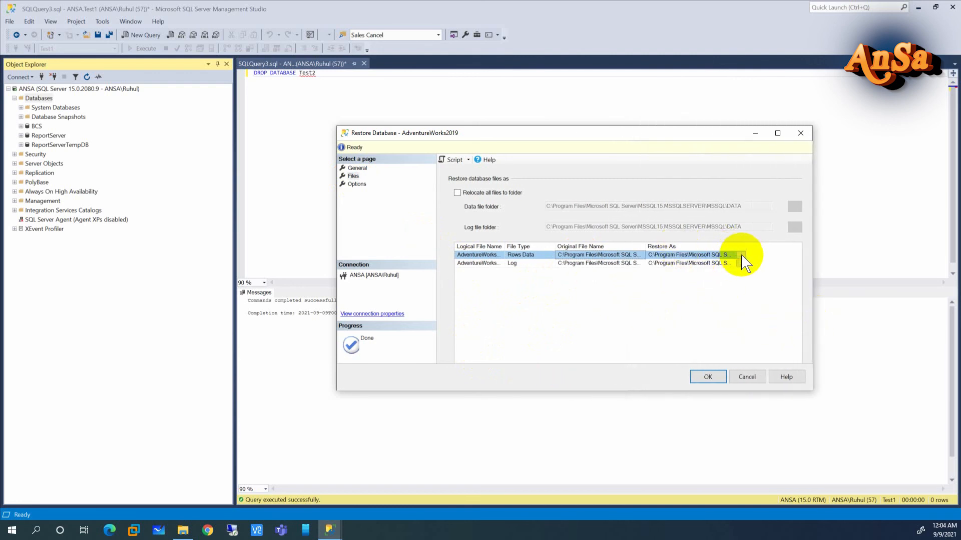
click(741, 256)
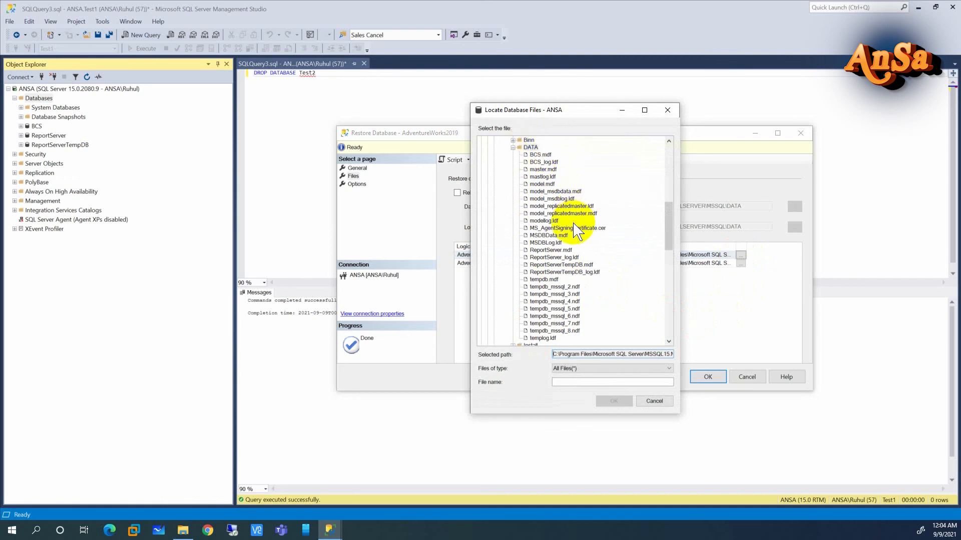
scroll(570, 225, up, 3)
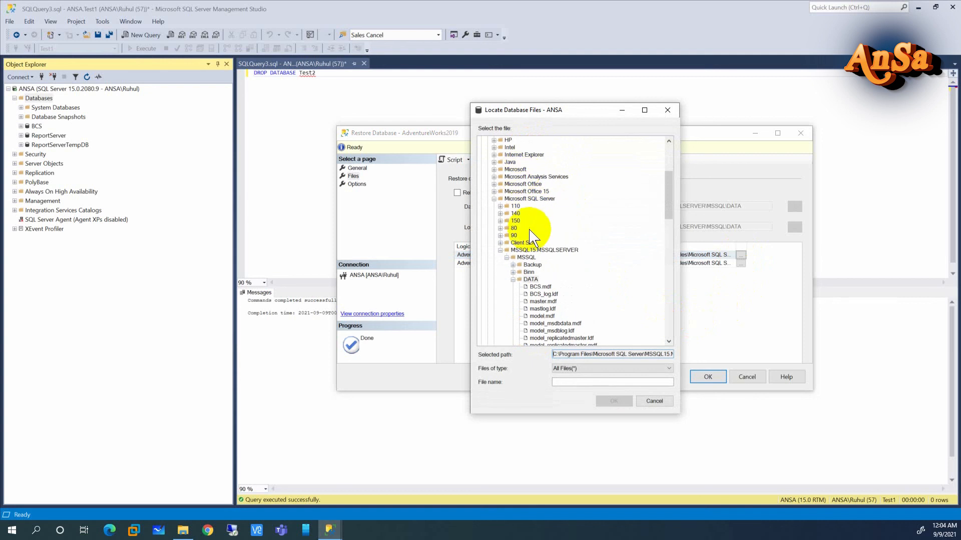
scroll(538, 260, down, 15)
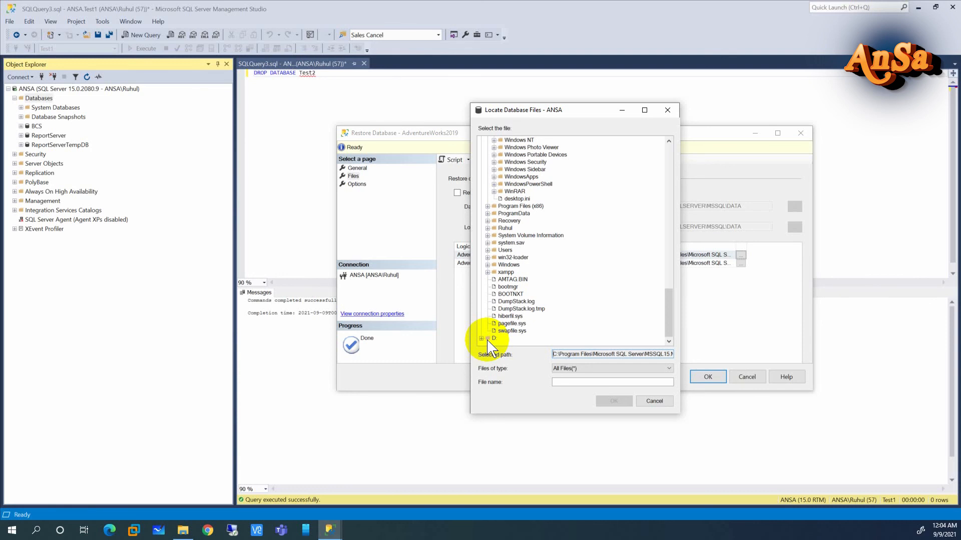
click(657, 401)
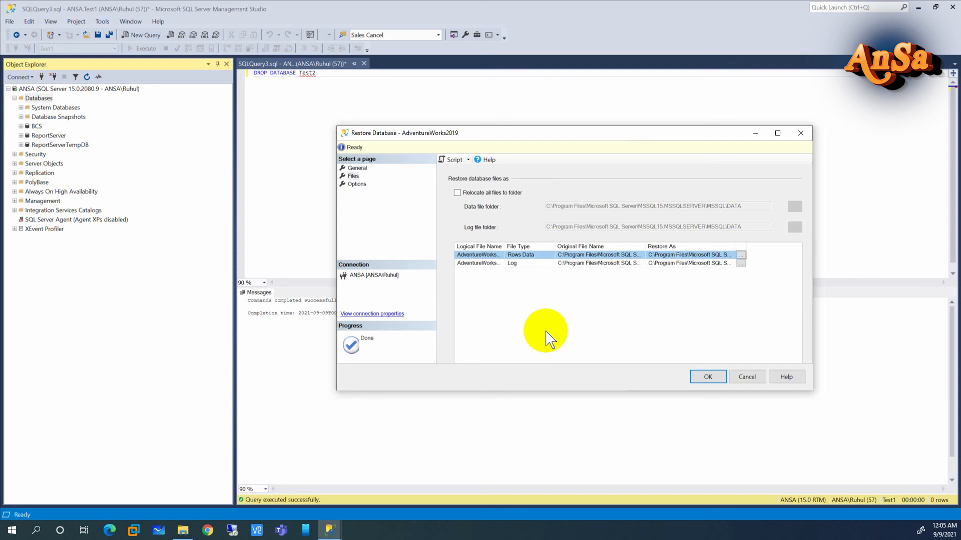
Set the restore to overwrite the existing database (WITH REPLACE) and restore AdventureWorks2019.
click(357, 184)
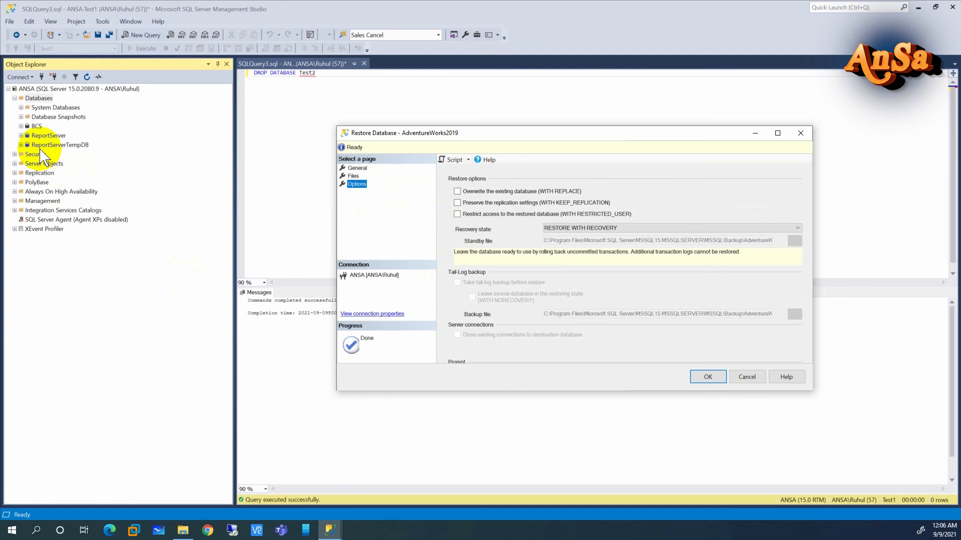
click(478, 191)
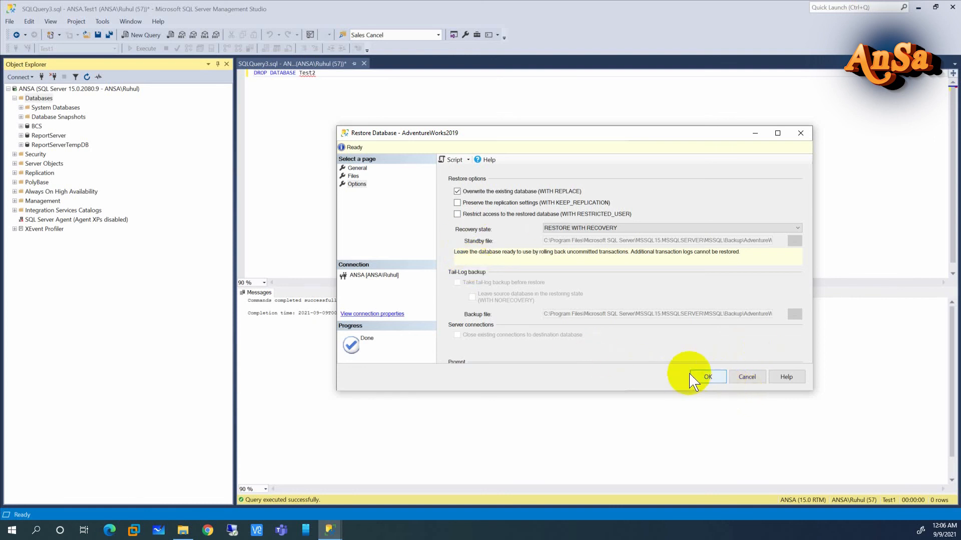
click(713, 378)
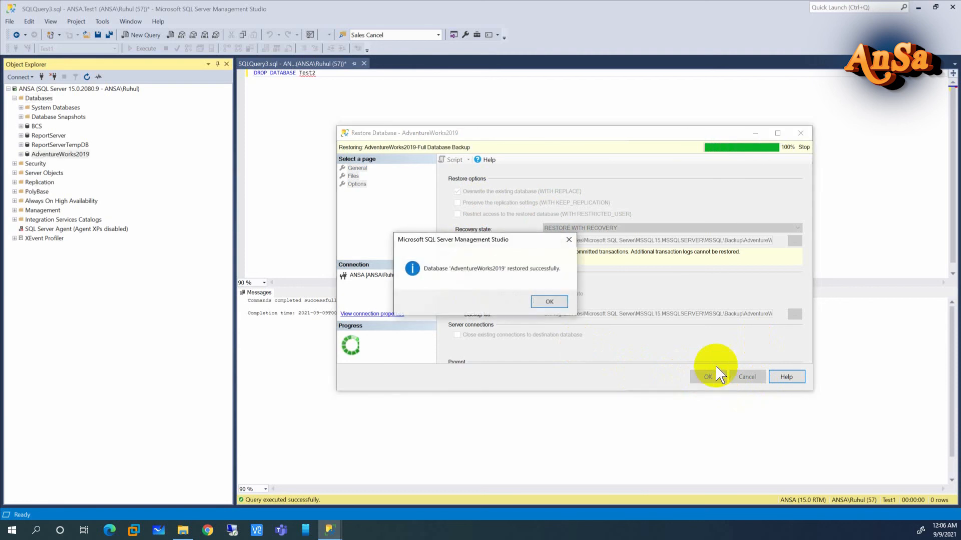
click(550, 302)
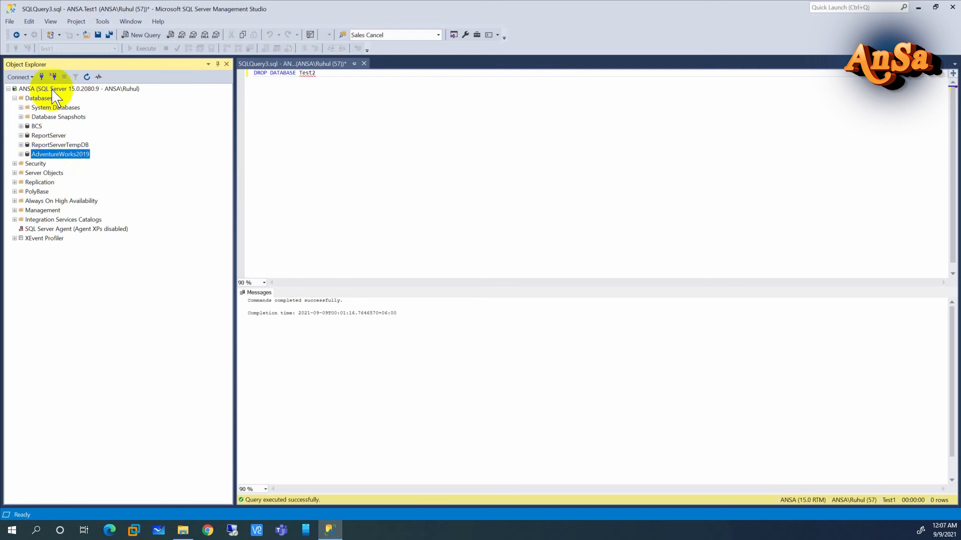
Start a backup of the BCS database.
click(40, 117)
click(37, 126)
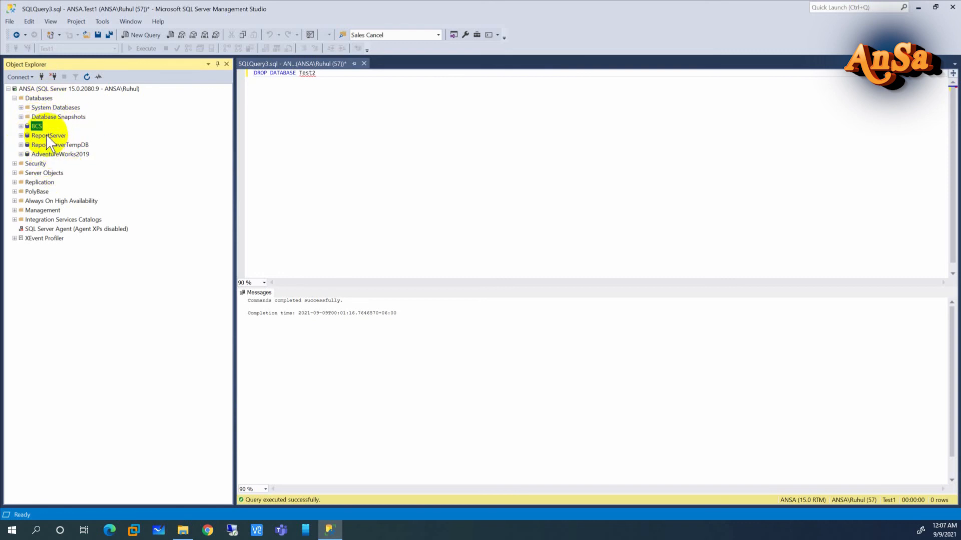
right_click(35, 127)
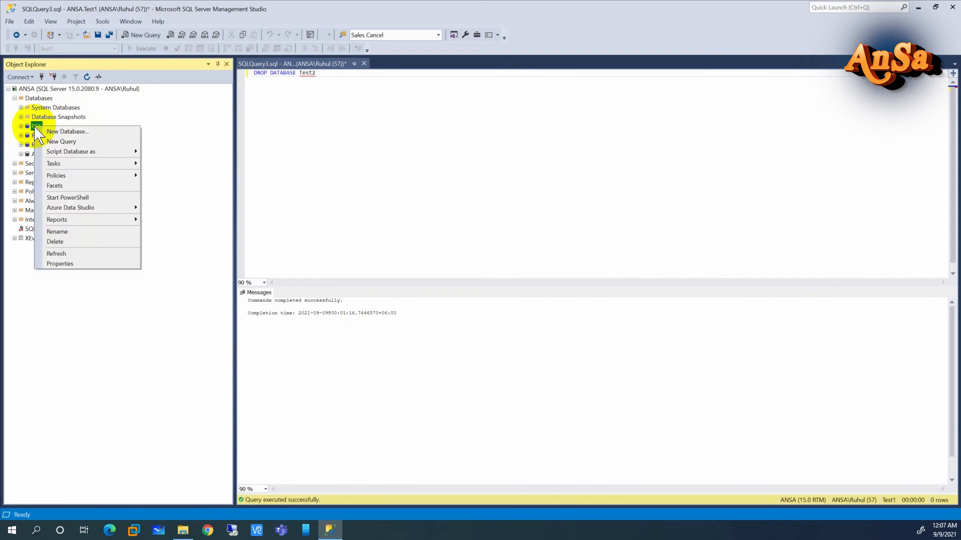
mouse_move(86, 170)
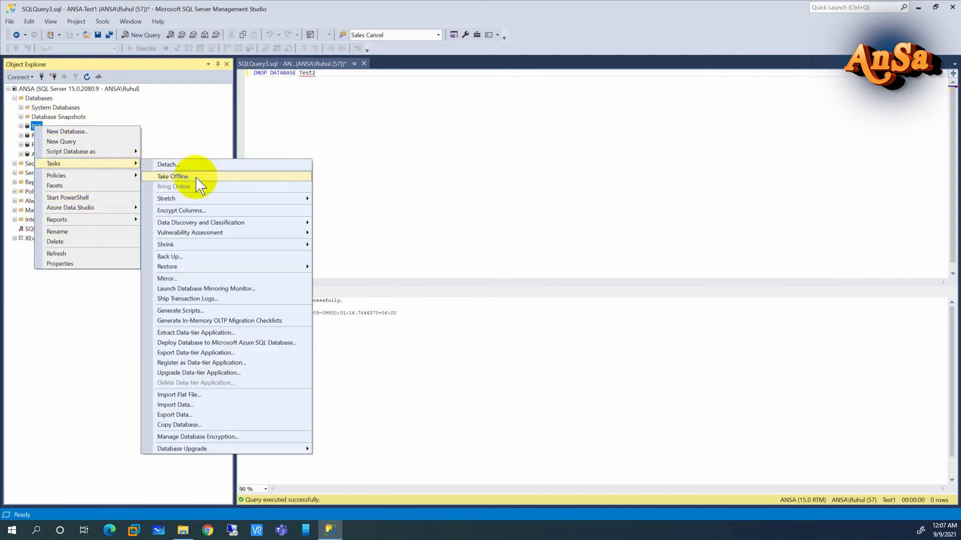
click(178, 258)
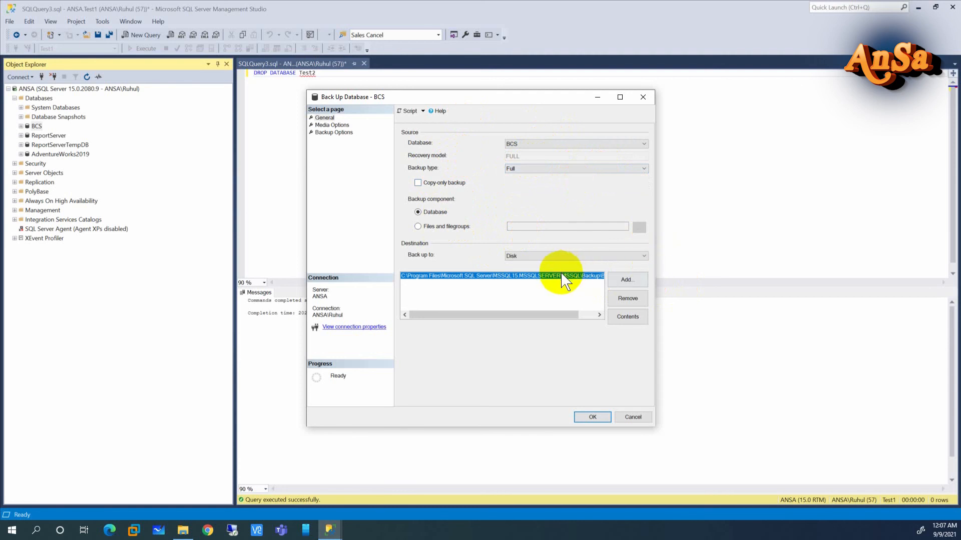
click(625, 282)
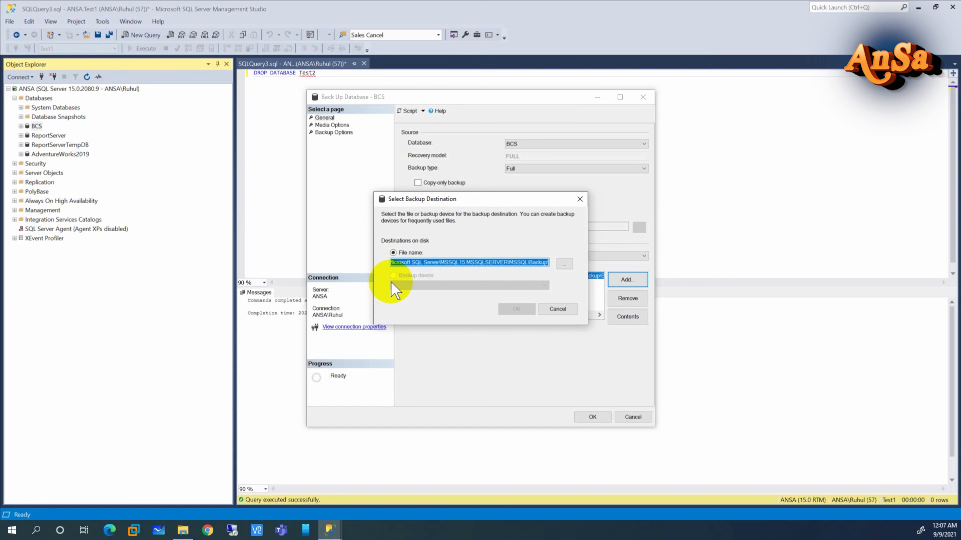
click(564, 264)
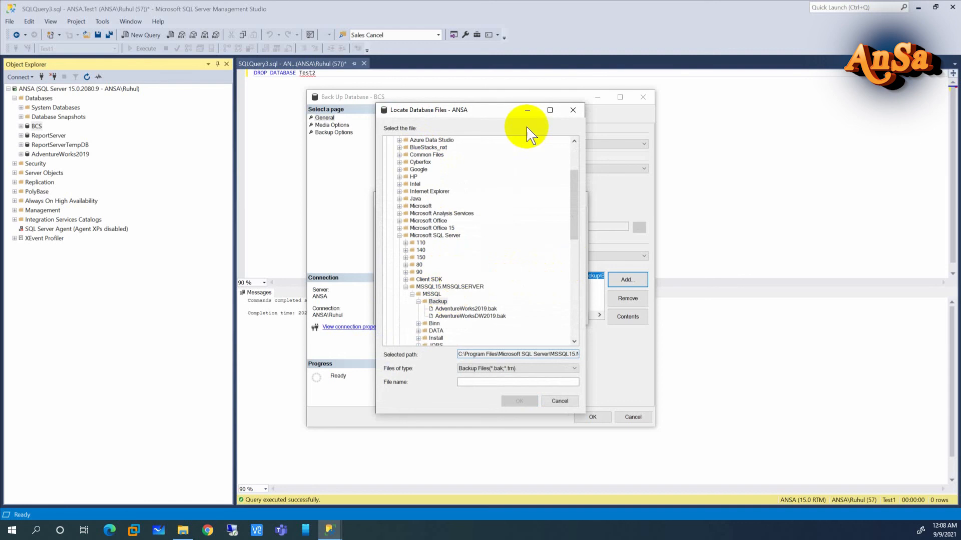
click(573, 110)
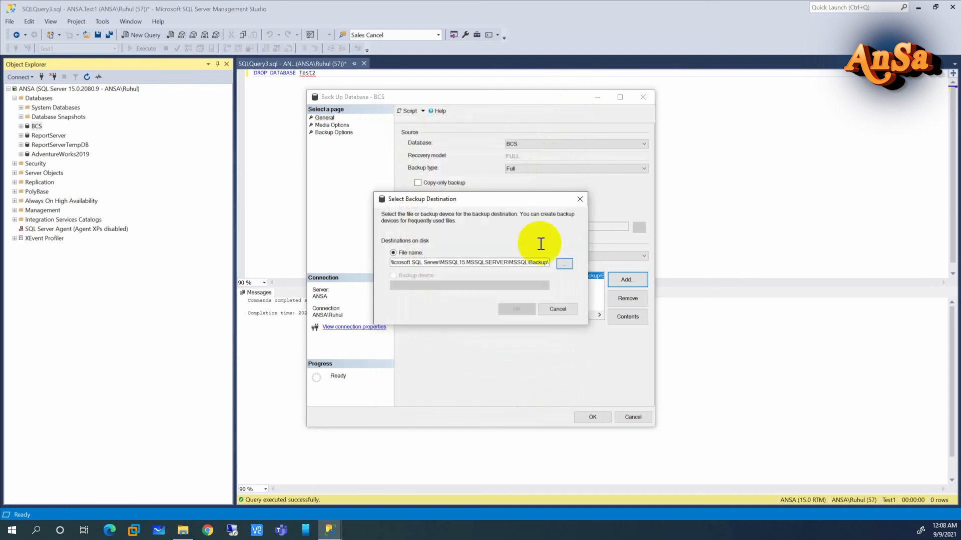
click(579, 199)
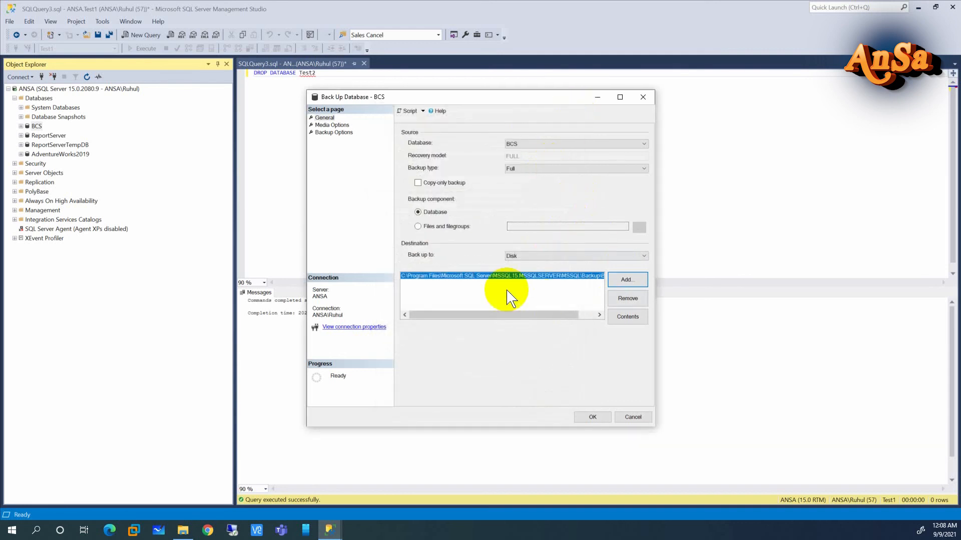
Run the full BCS database backup to the default disk destination.
click(594, 417)
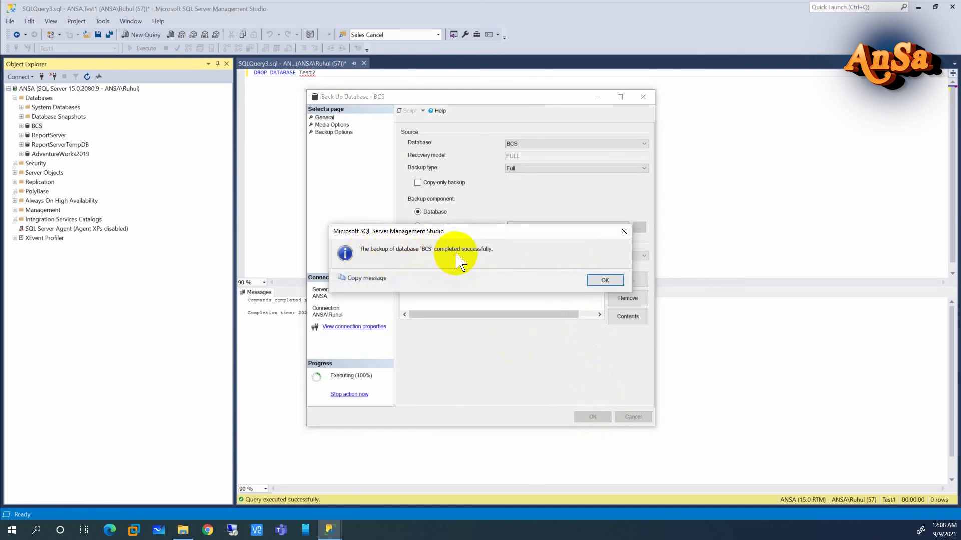
click(612, 279)
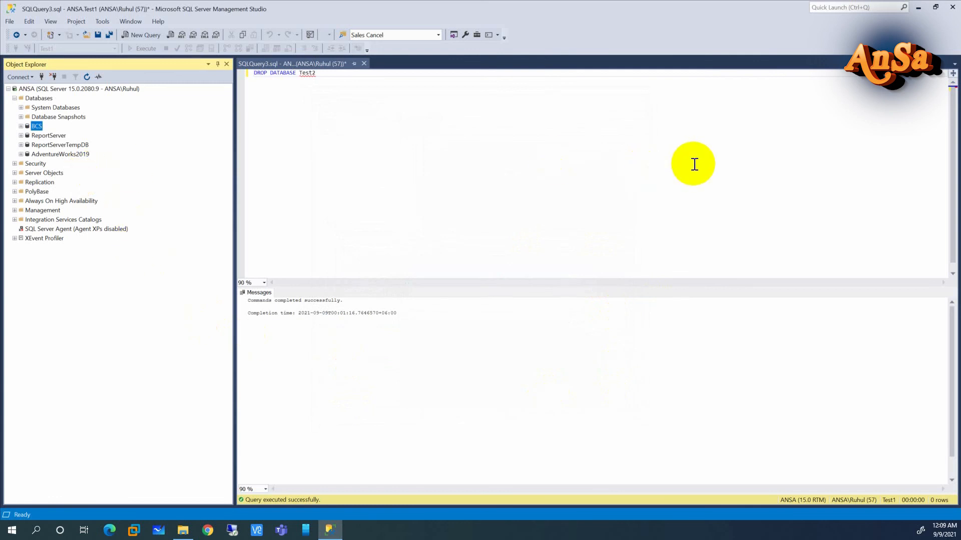
Switch to File Explorer, check the Backup folder for BCS.bak, and close the folder window.
key(alt+Tab)
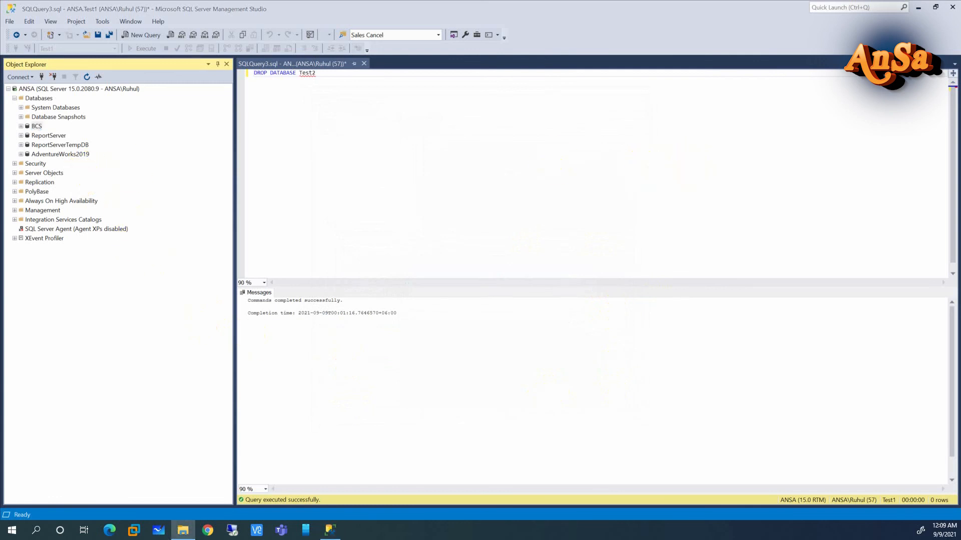
drag(960, 245, 325, 2)
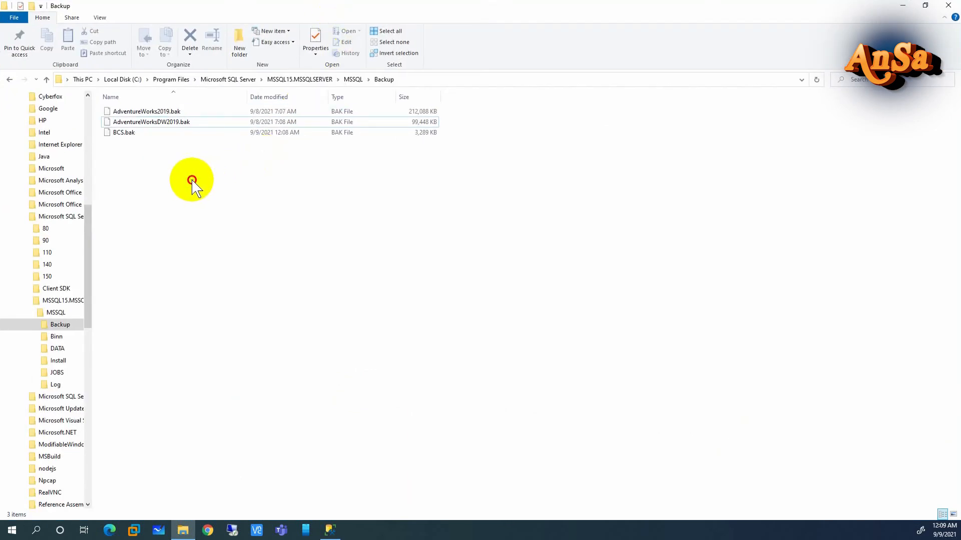
click(110, 133)
click(199, 214)
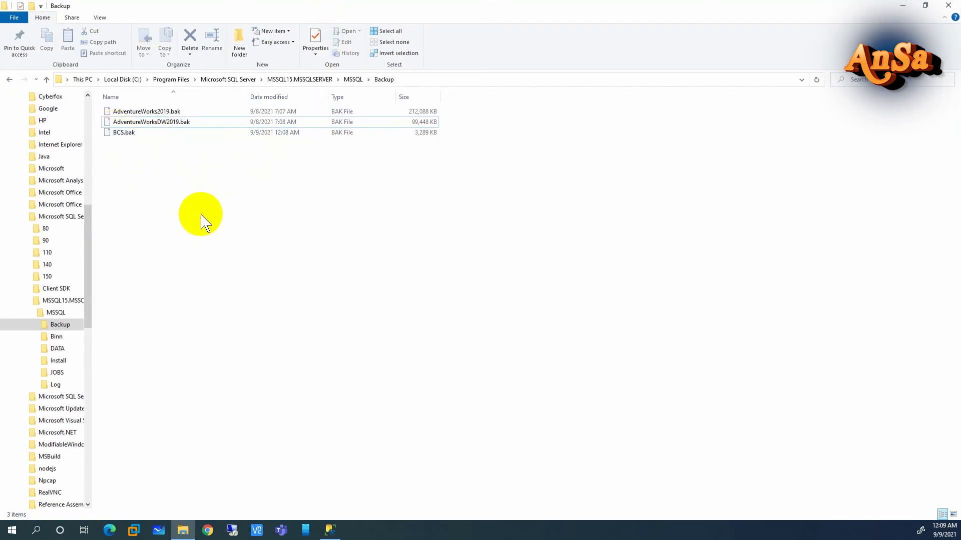
click(111, 133)
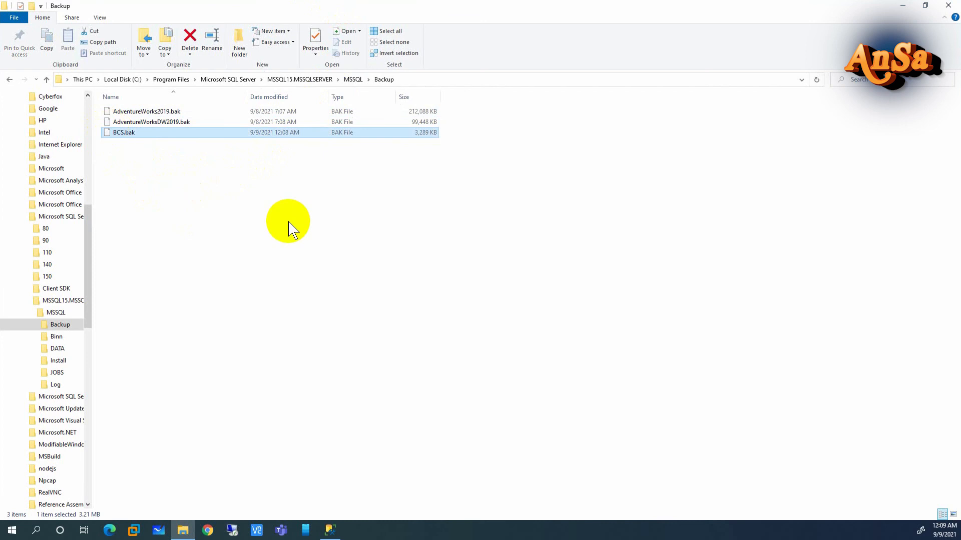
click(948, 5)
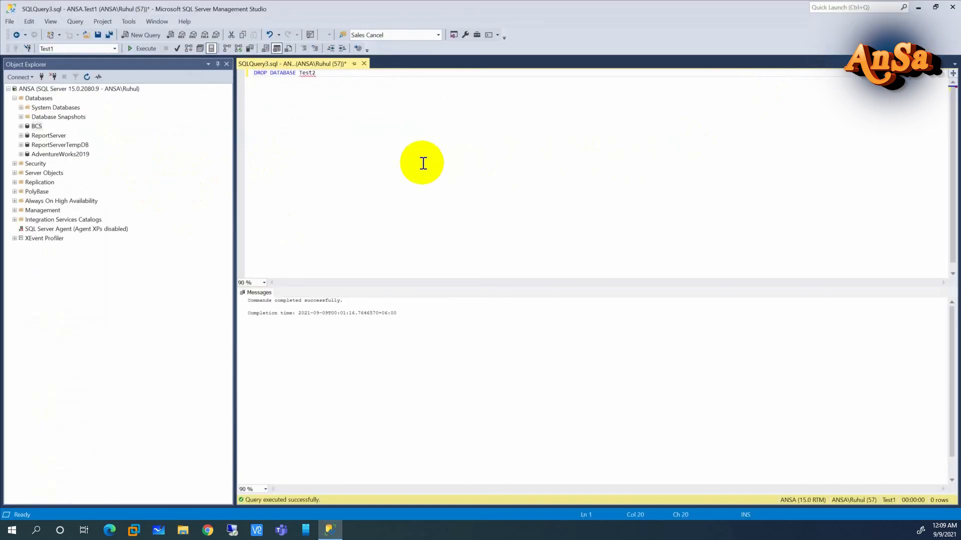